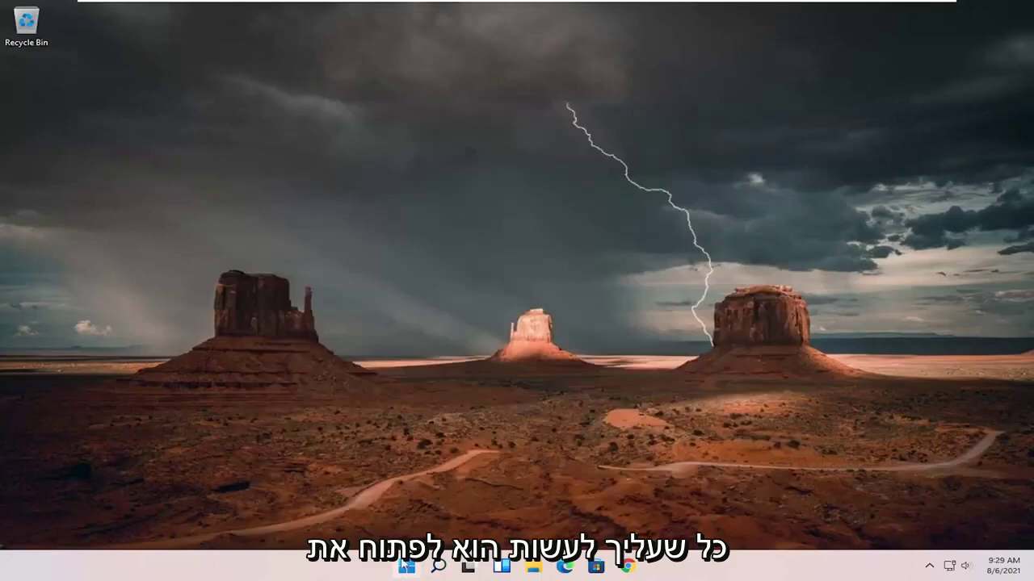
Launch the Settings app from Windows search
left_click(439, 567)
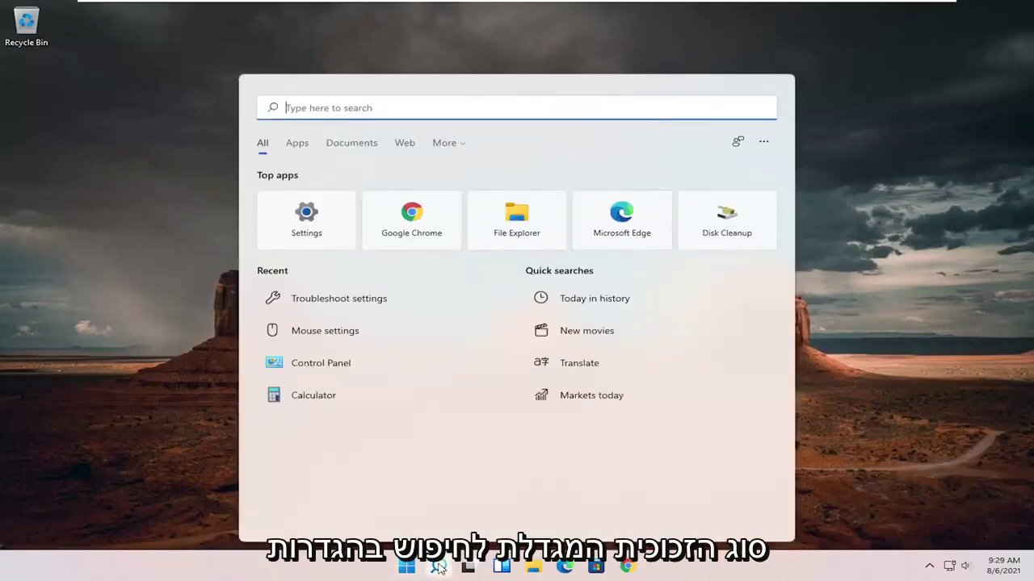
type("settings")
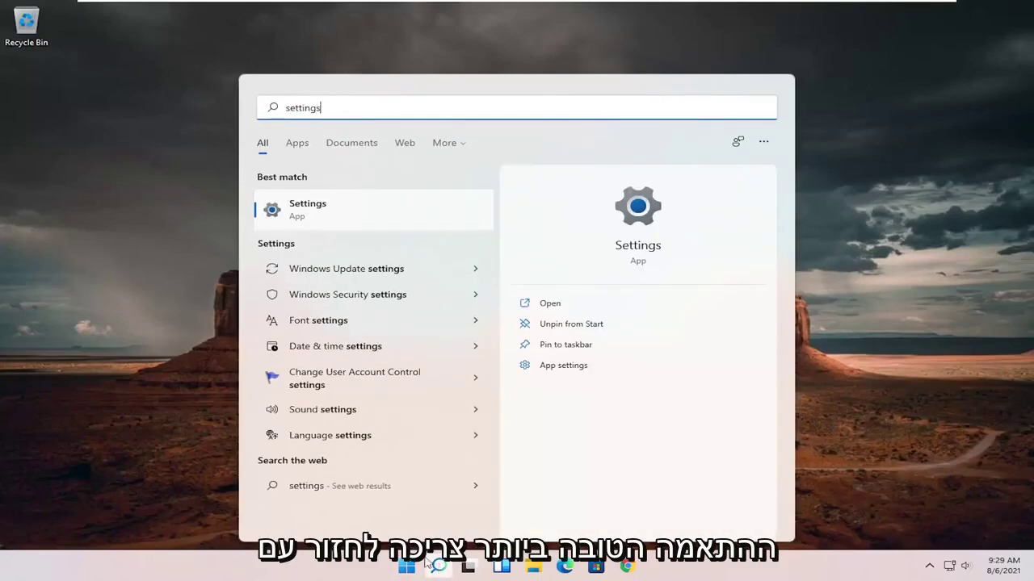
left_click(329, 211)
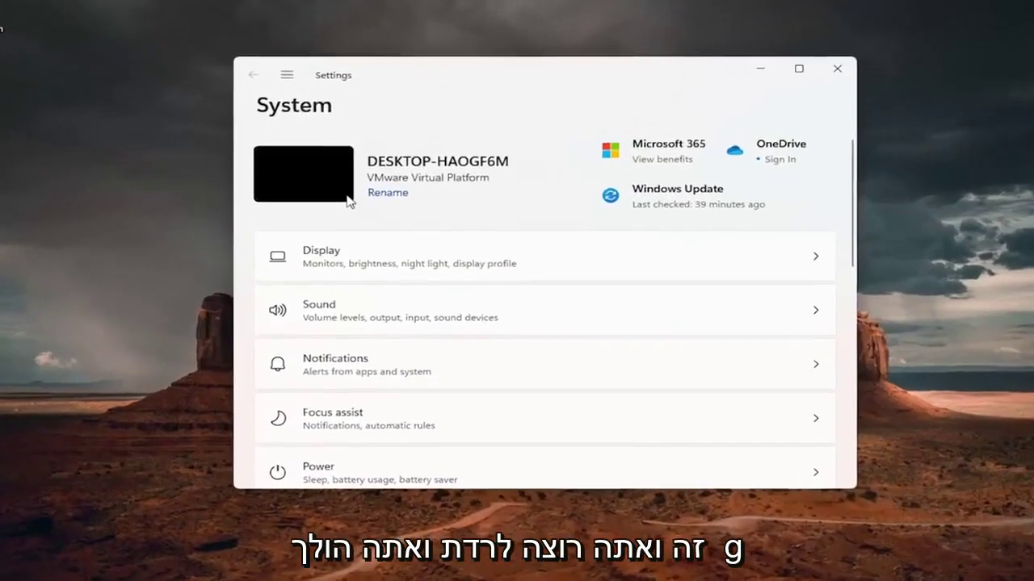
scroll(288, 140, "up", 1)
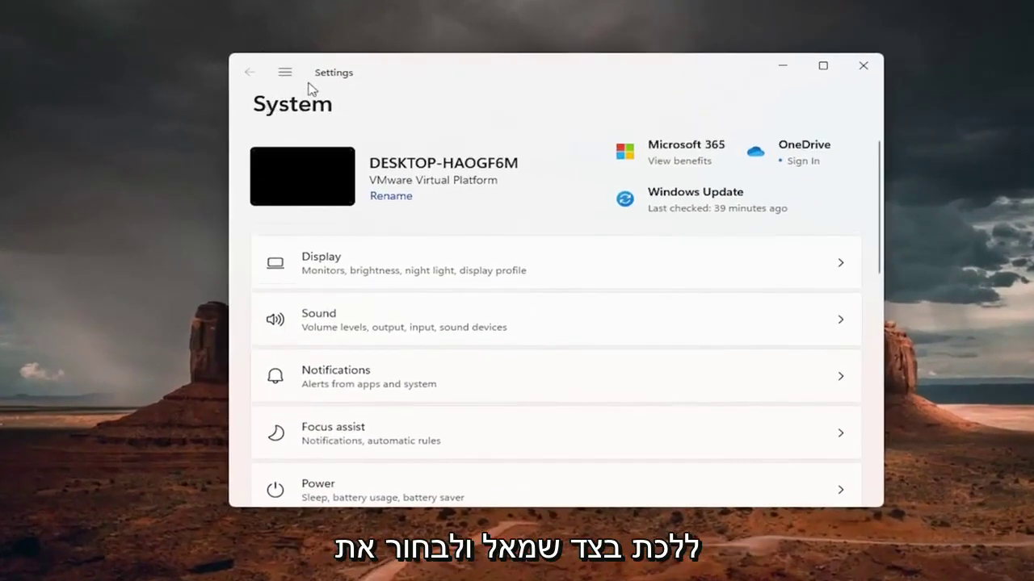
Go to Network & internet > Advanced network settings to see the adapters and network reset
left_click(286, 75)
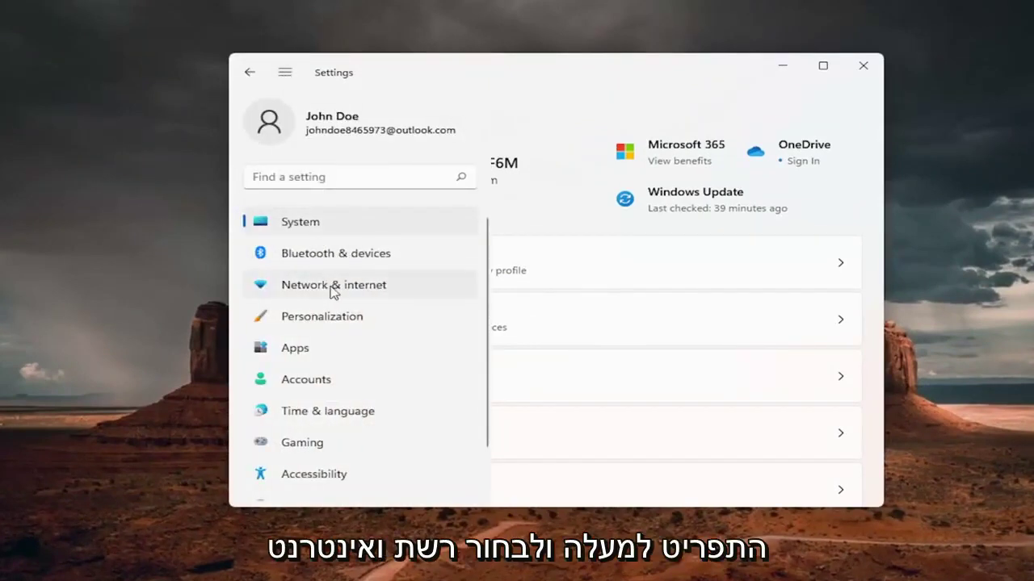
left_click(364, 289)
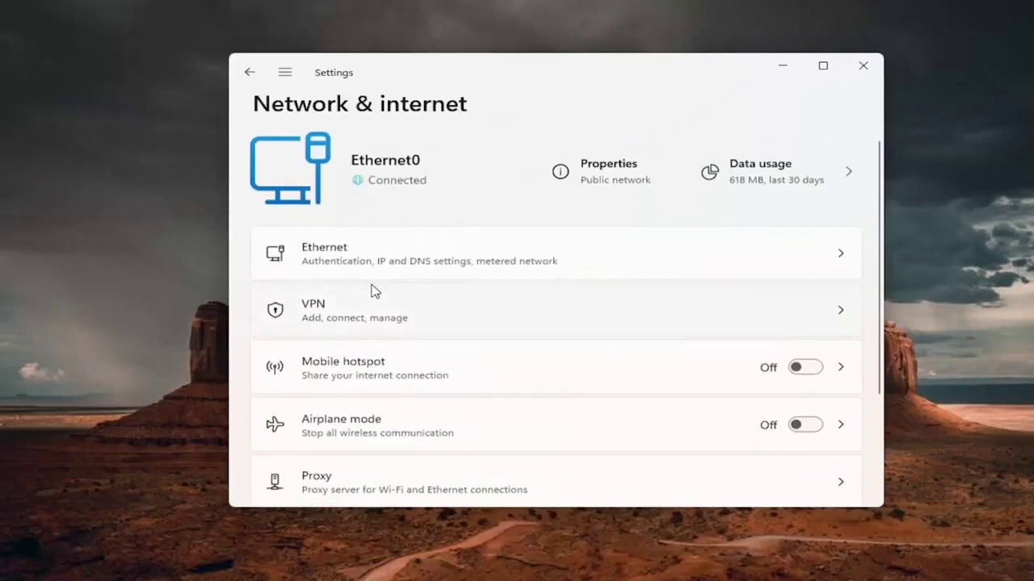
scroll(374, 289, "down", 3)
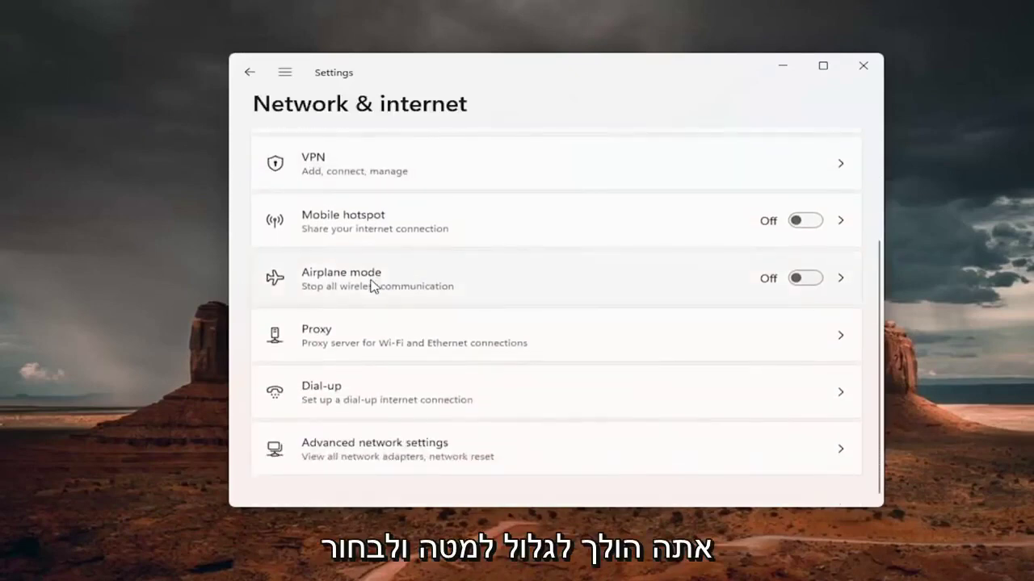
left_click(446, 453)
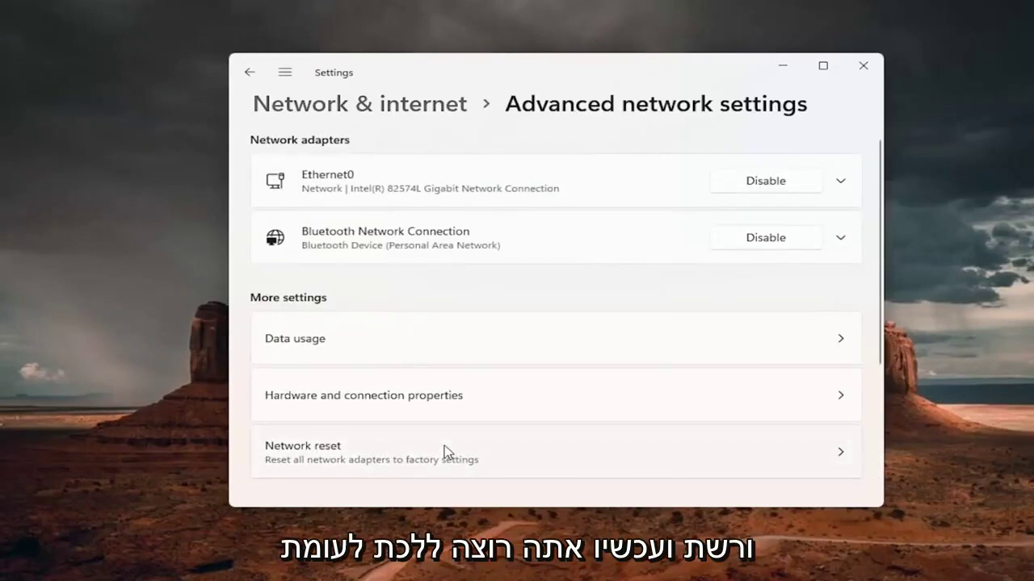
scroll(446, 452, "down", 1)
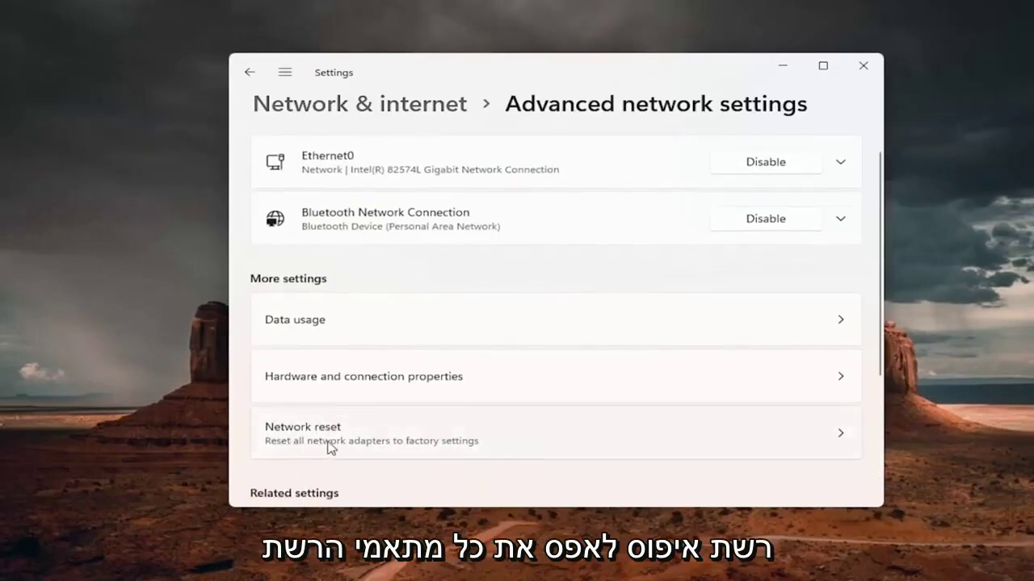
Run Network reset on all adapters, confirm it, dismiss the sign-out notice, and close Settings
left_click(454, 440)
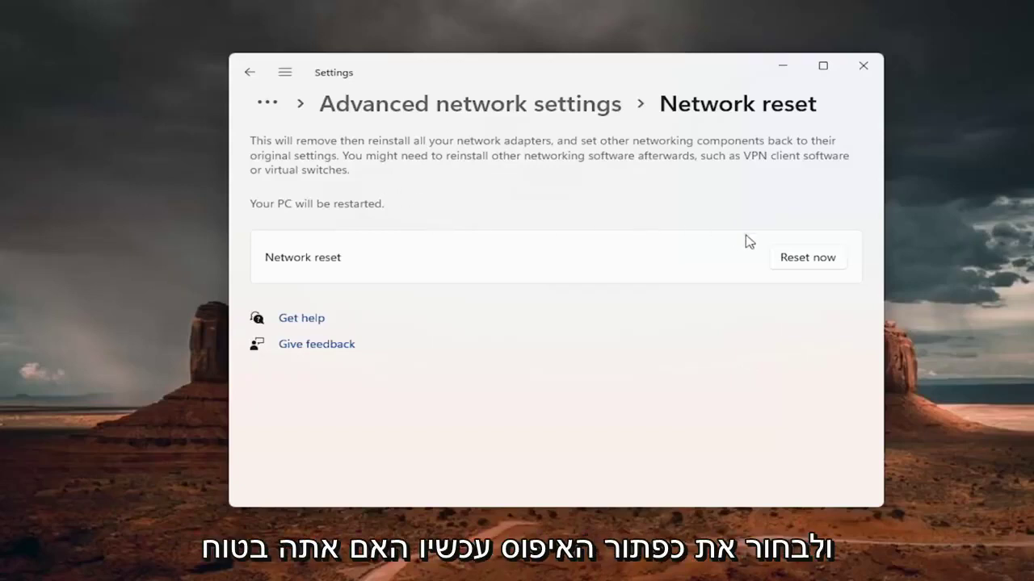
left_click(807, 258)
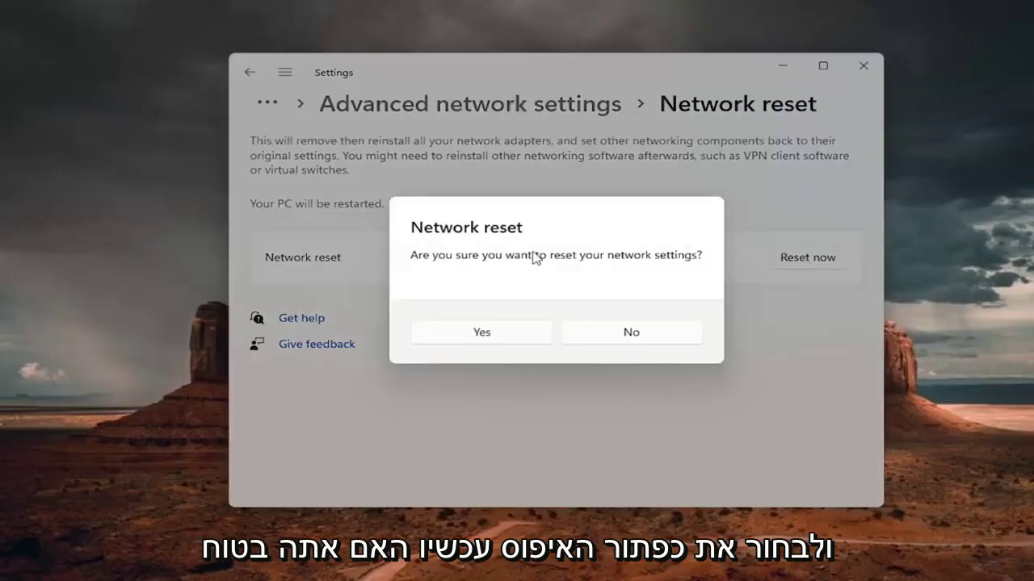
left_click(480, 333)
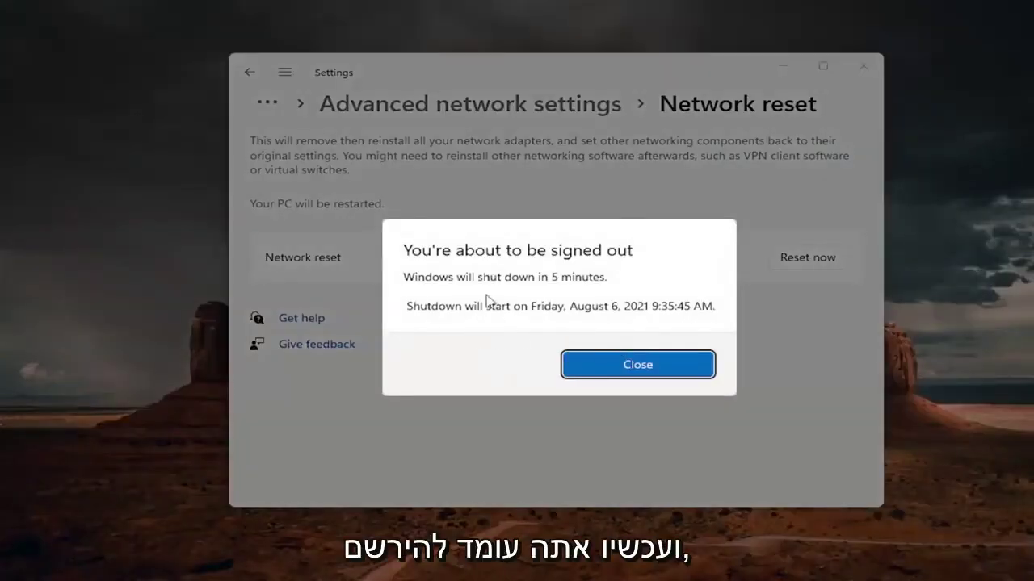
left_click(611, 364)
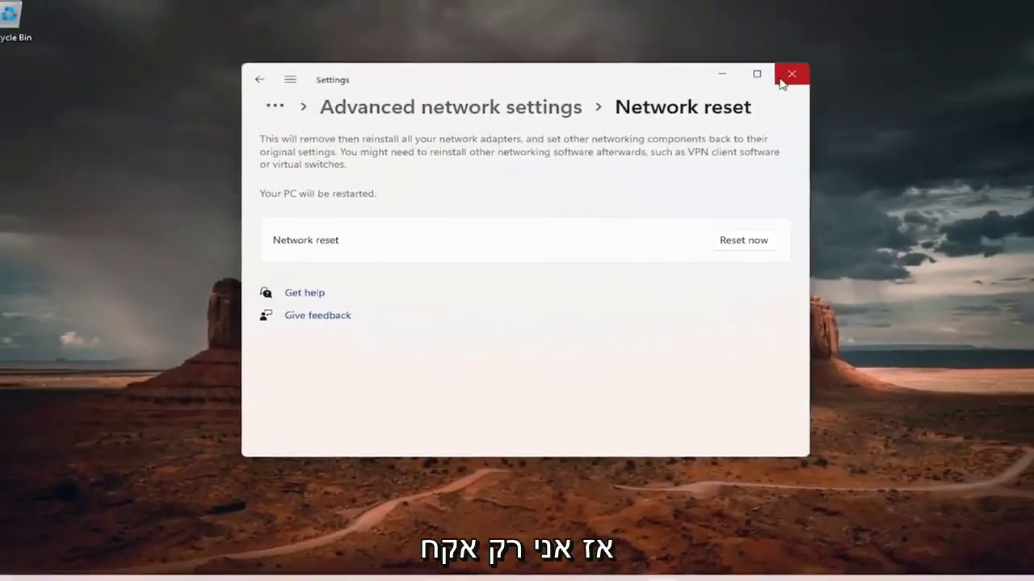
left_click(863, 66)
Restart Windows from the Start button's Shut down or sign out menu
right_click(401, 566)
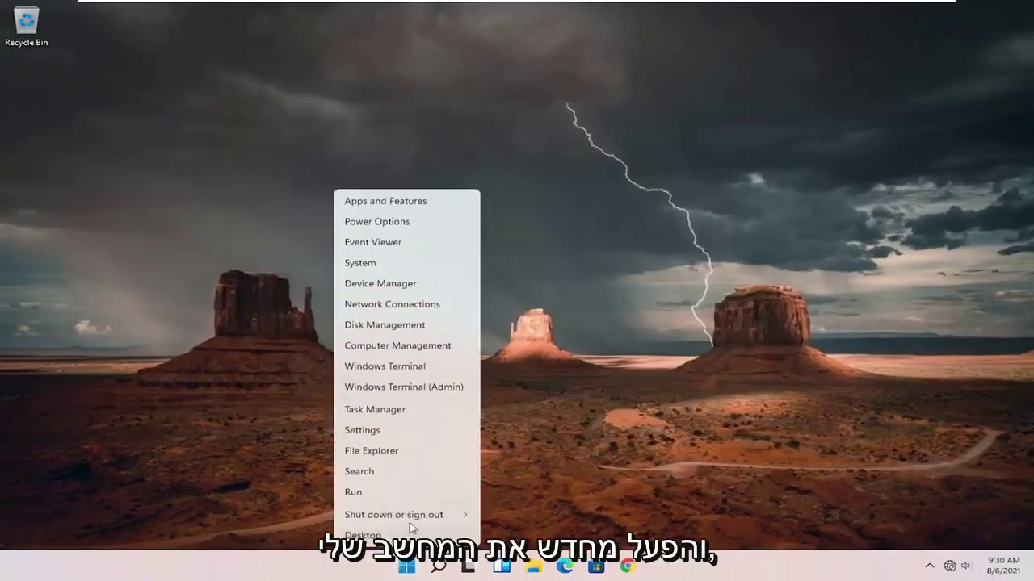
mouse_move(411, 518)
left_click(504, 537)
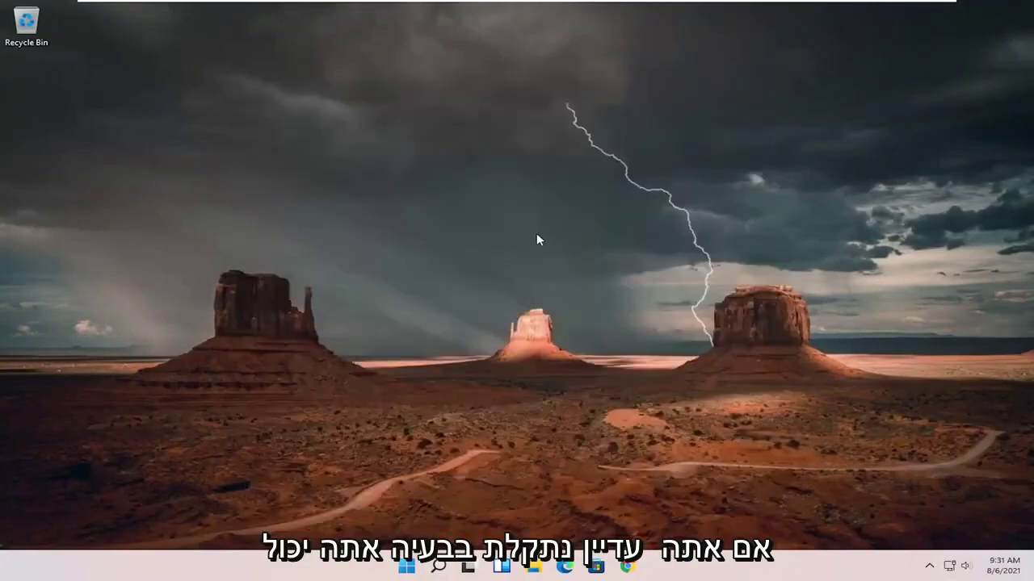
Open Control Panel, view items as Large icons, and go to Network and Sharing Center
left_click(437, 566)
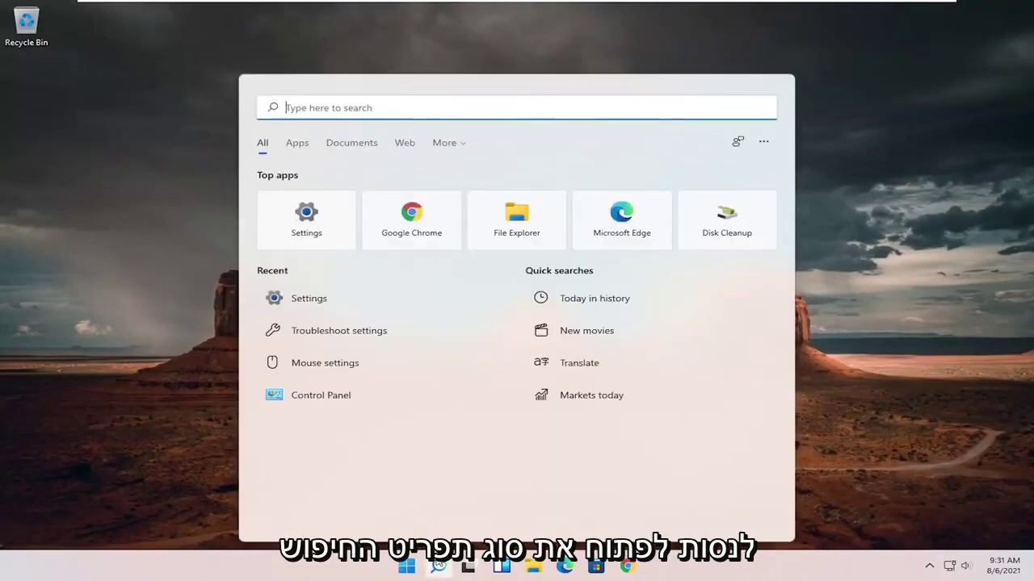
type("control panel")
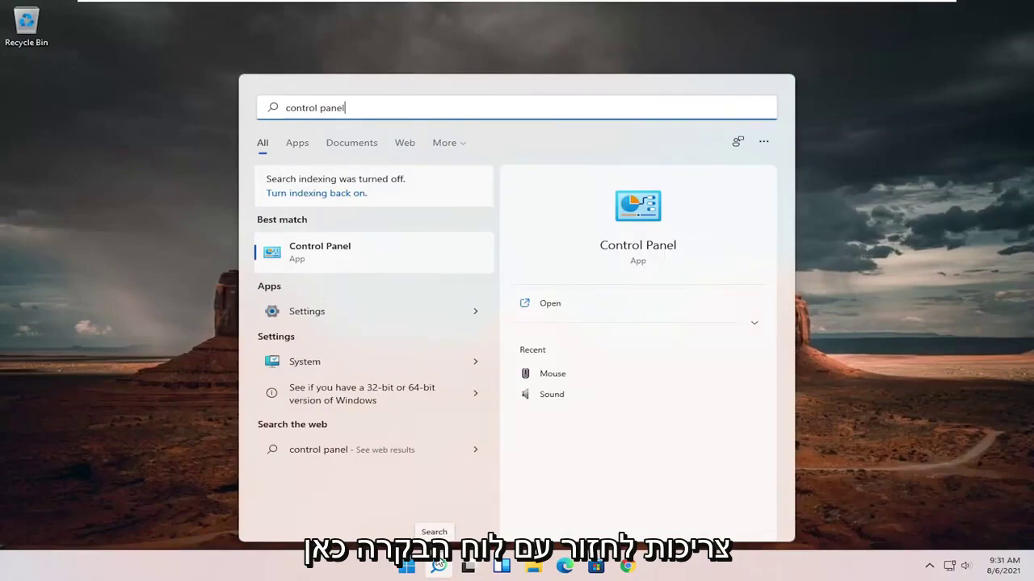
left_click(390, 251)
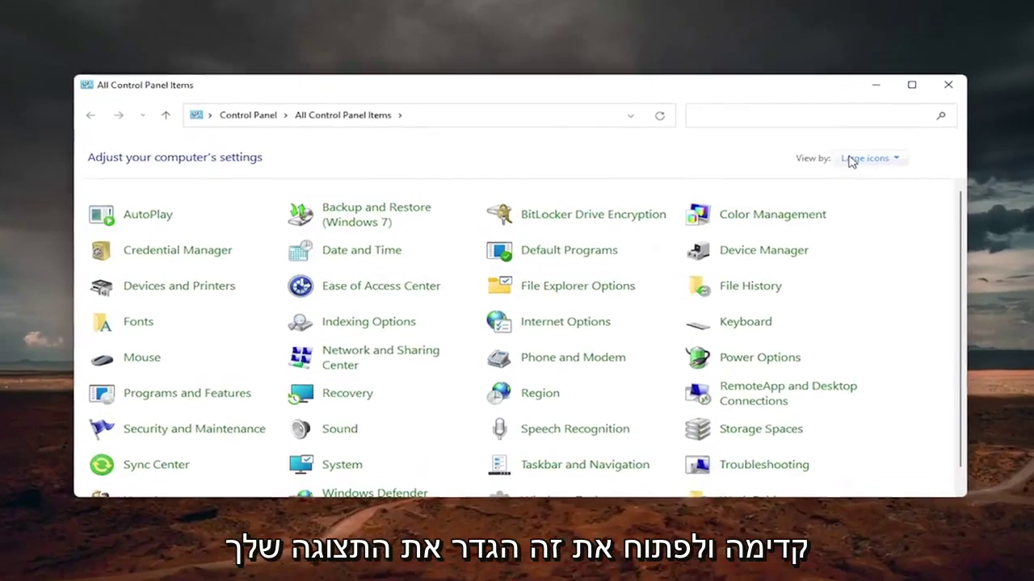
left_click(835, 161)
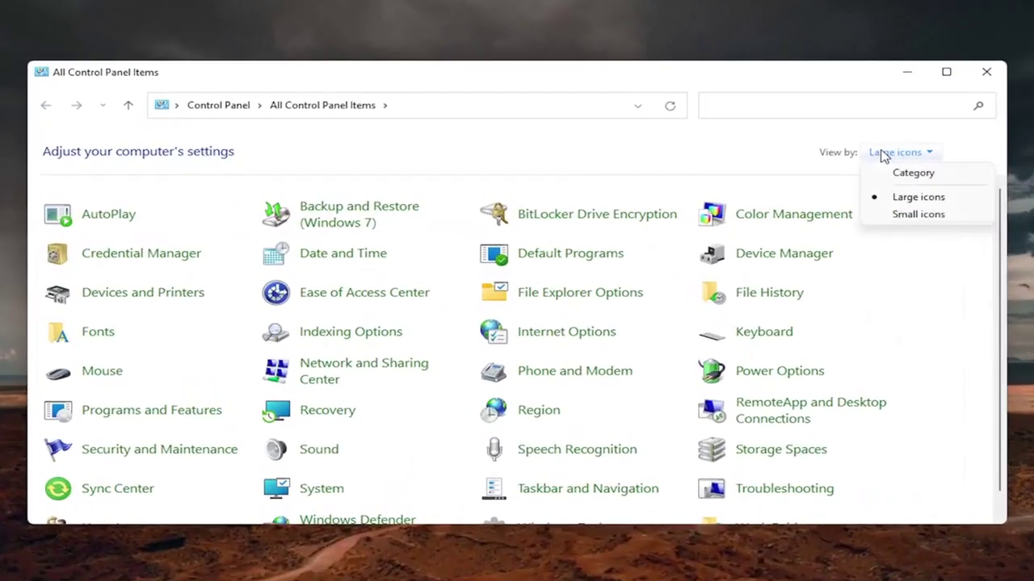
left_click(892, 198)
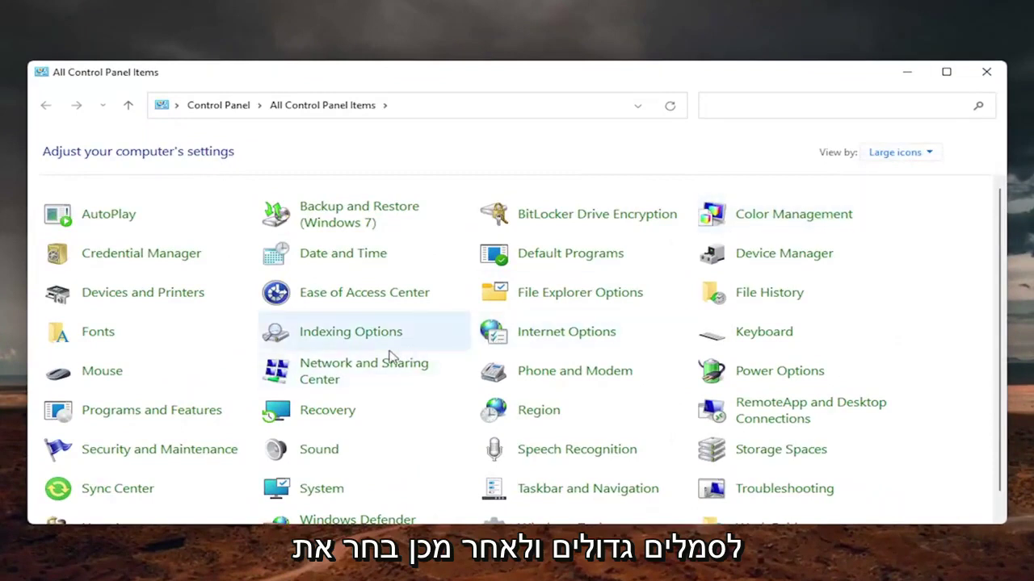
left_click(356, 369)
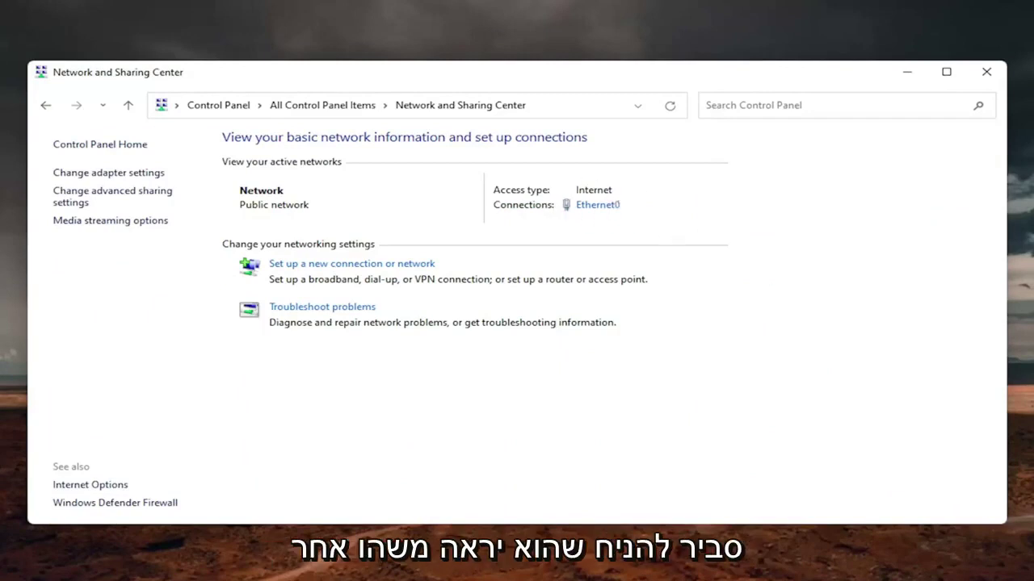
Open the Internet Protocol Version 4 (TCP/IPv4) properties of the Ethernet0 connection
left_click(602, 206)
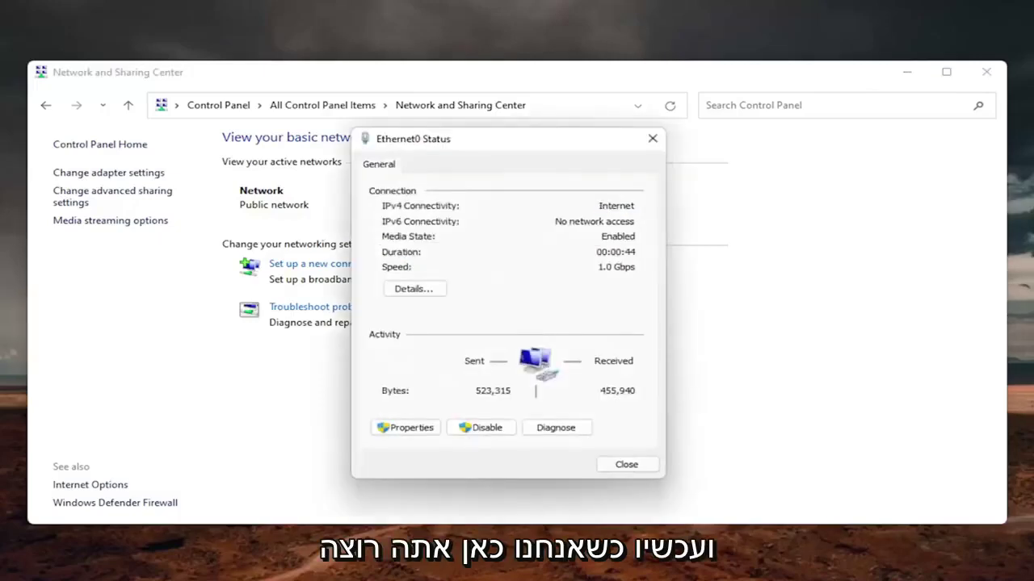
left_click(412, 431)
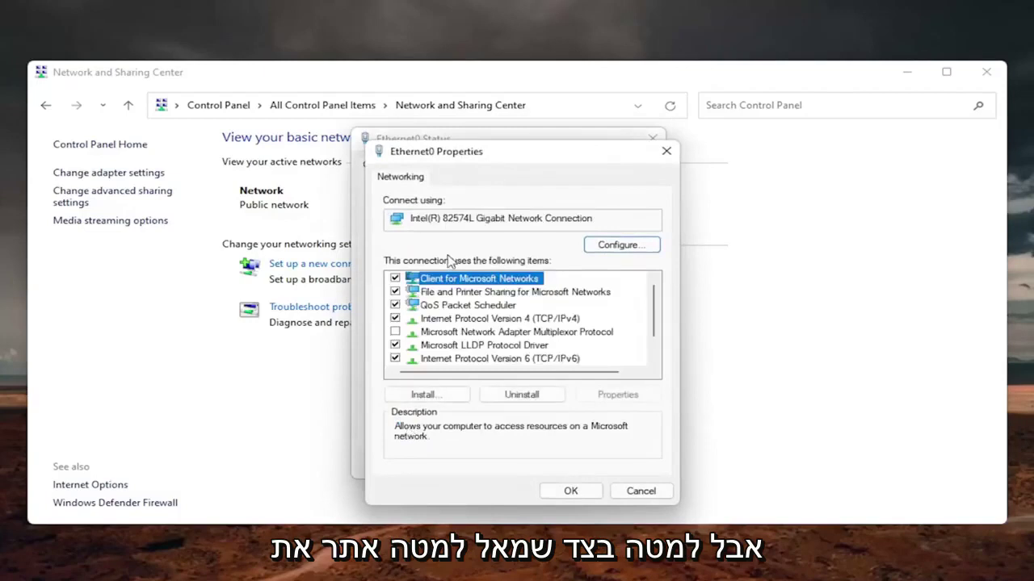
left_click_drag(481, 165, 475, 151)
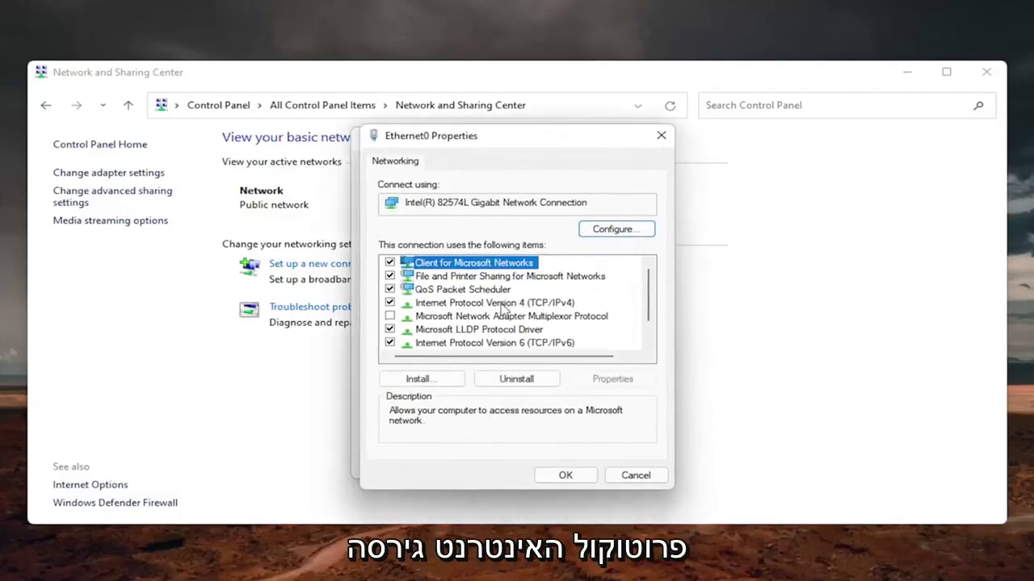
left_click(506, 305)
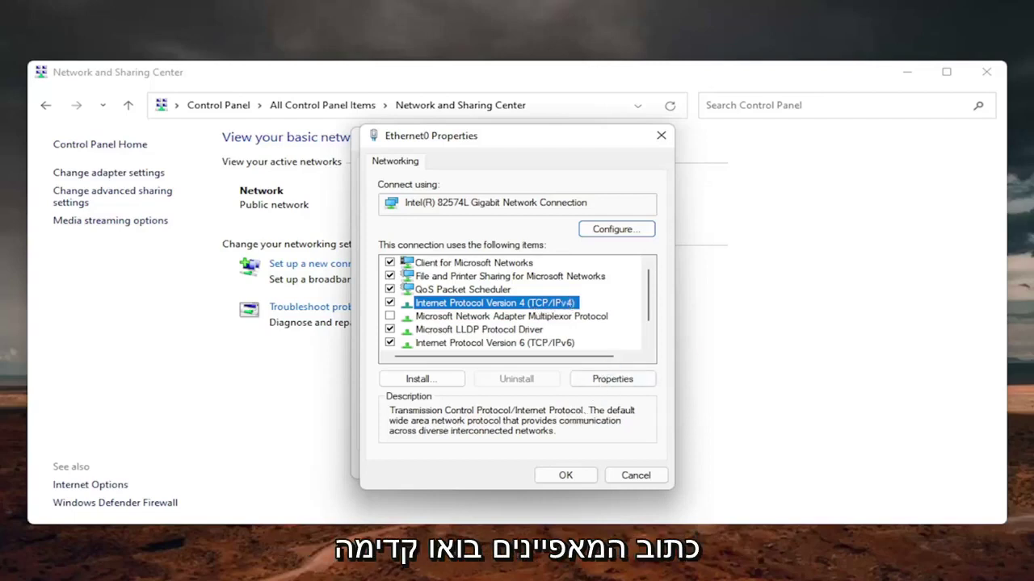
left_click(611, 380)
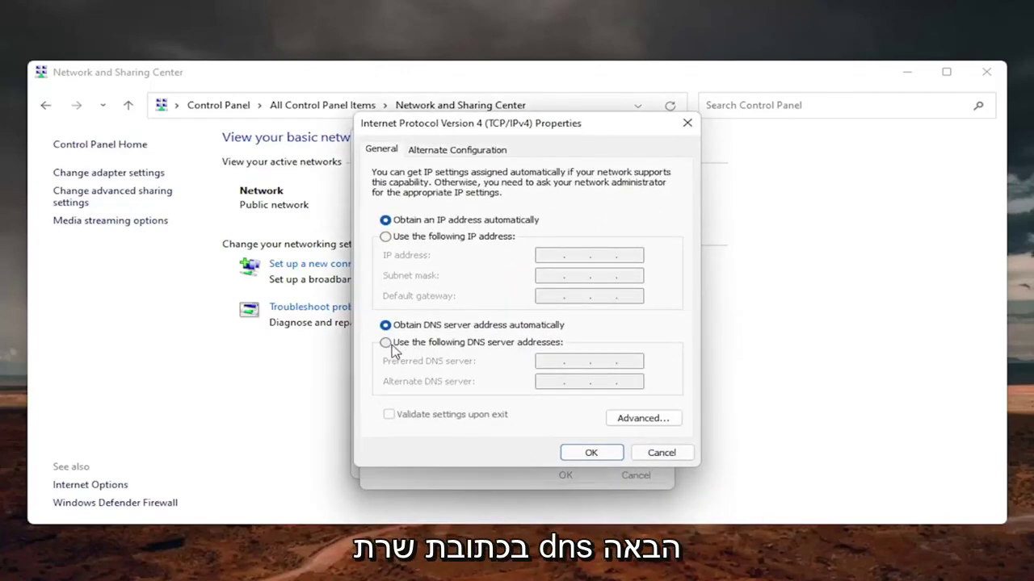
Set Ethernet0's DNS servers to 8.8.8.8 and 8.8.4.4 with validation on exit, and confirm
left_click(388, 343)
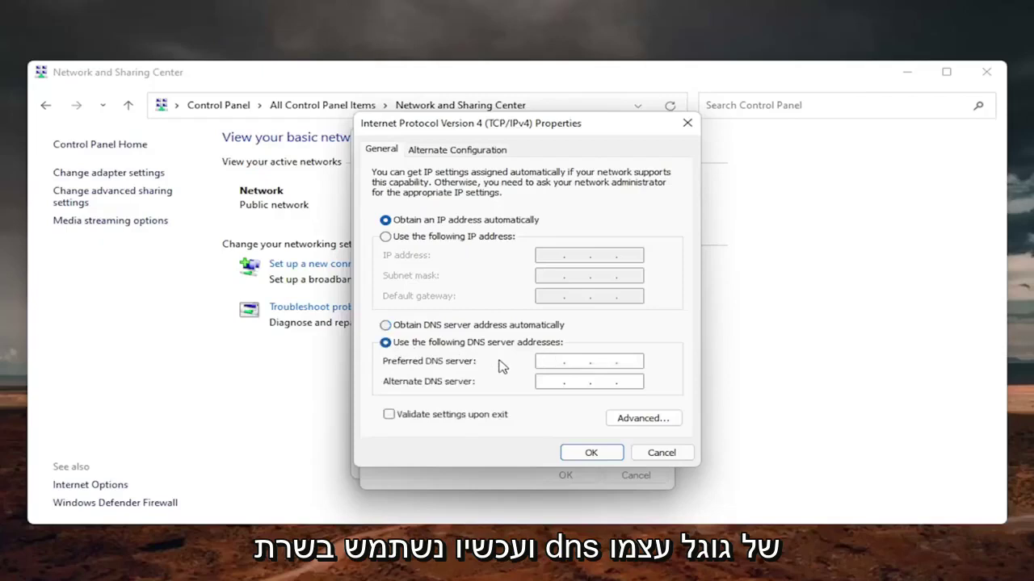
type("8 . . .")
left_click(577, 361)
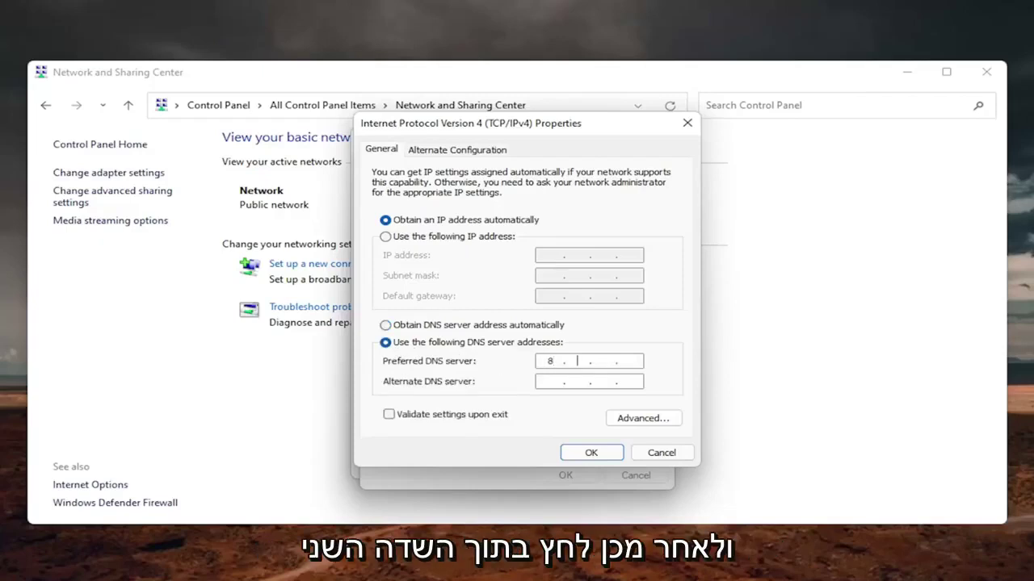
type("8")
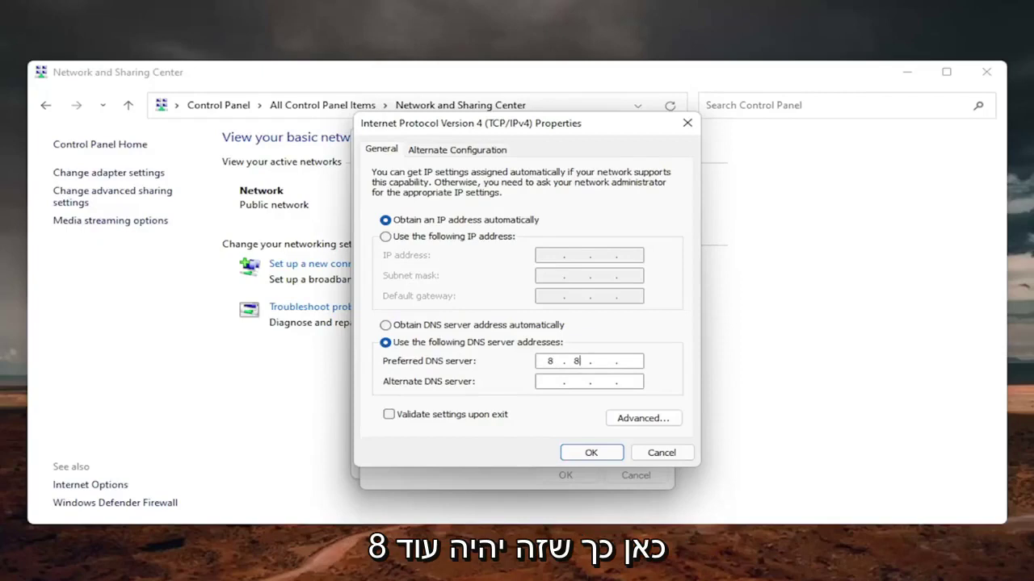
type(".8")
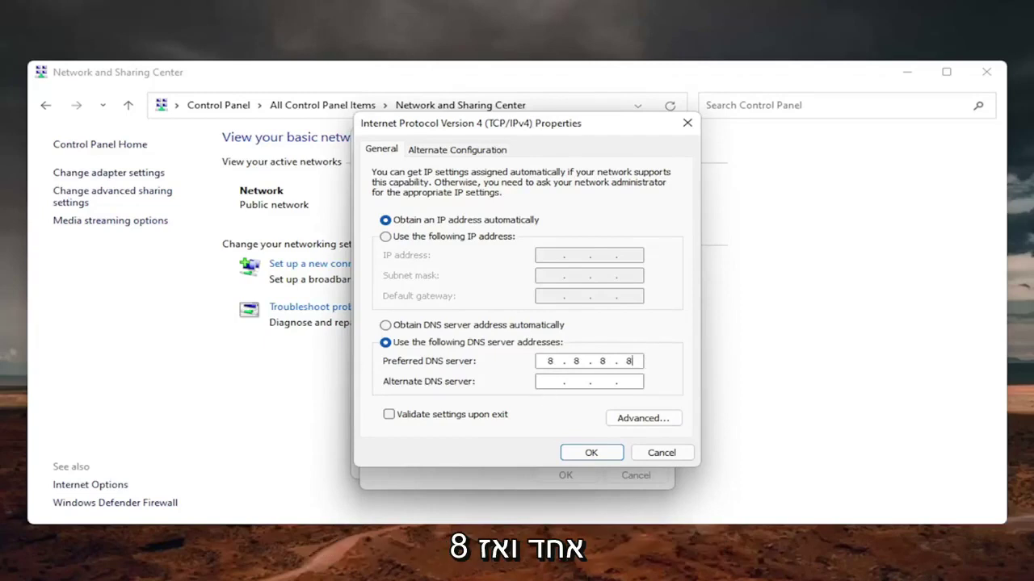
left_click(551, 381)
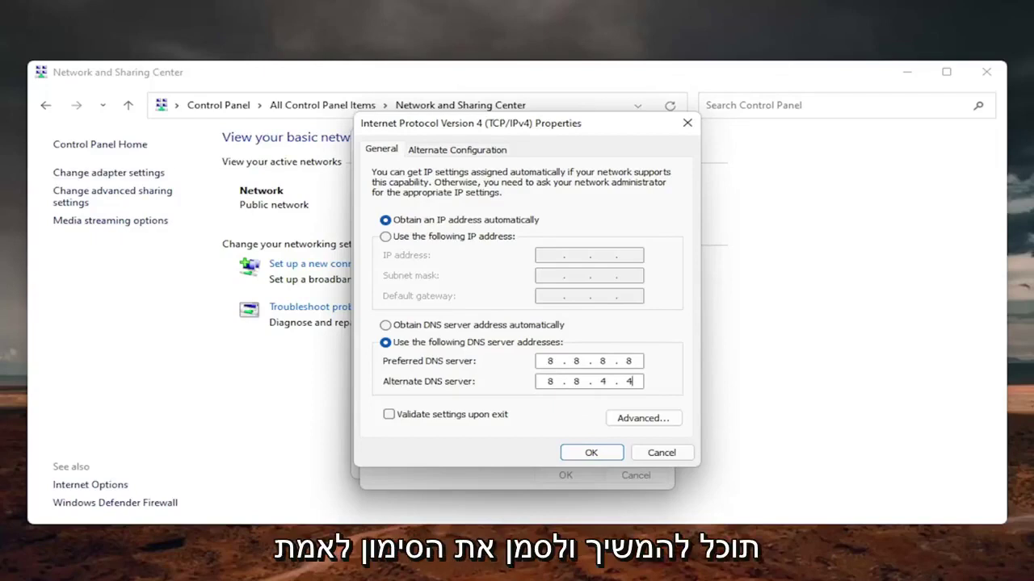
left_click(390, 417)
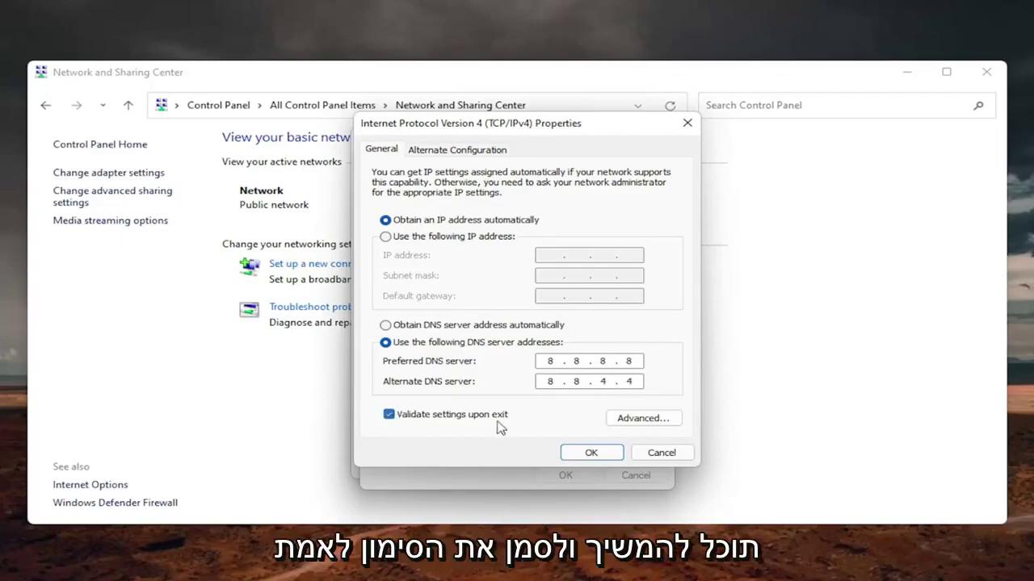
left_click(581, 453)
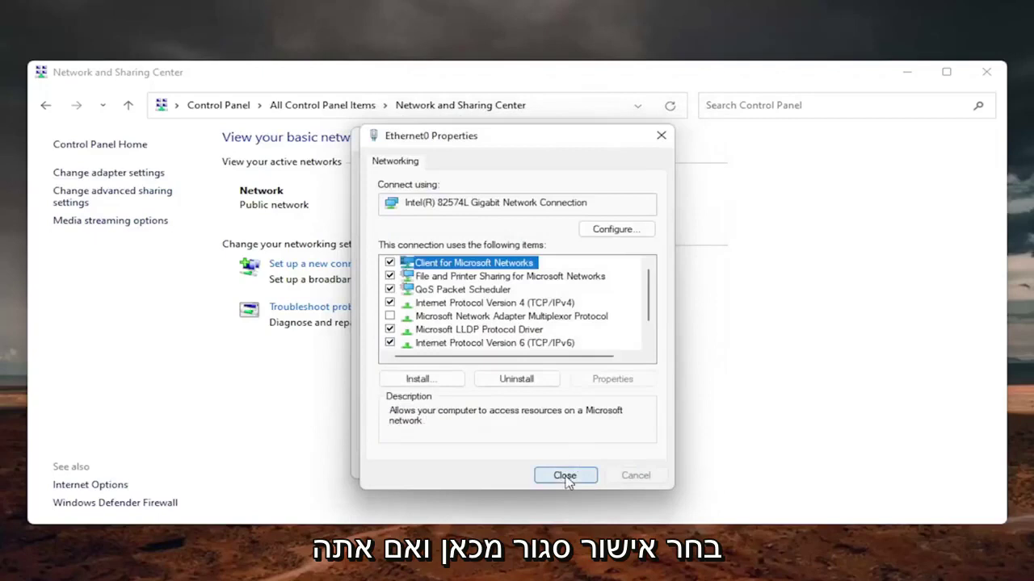
Dismiss diagnostics, reopen Ethernet0's IPv4 properties, and switch DNS back to automatic
left_click(569, 478)
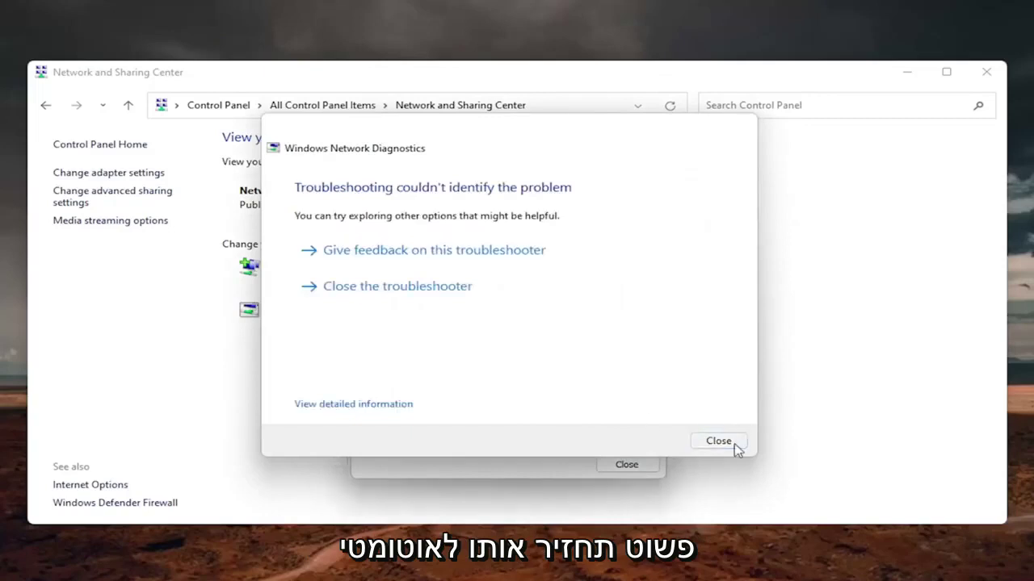
left_click(716, 440)
left_click(412, 429)
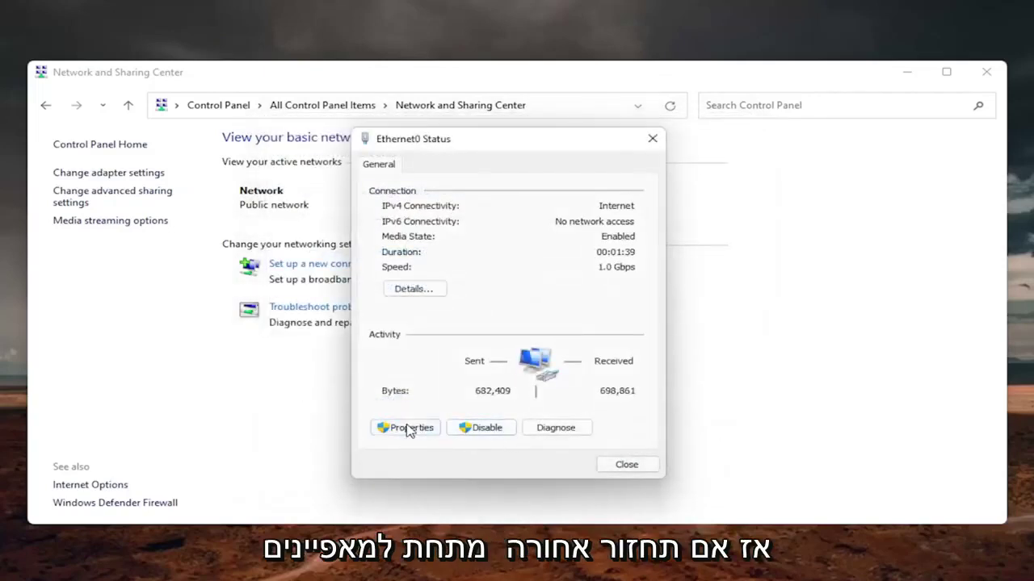
left_click(494, 320)
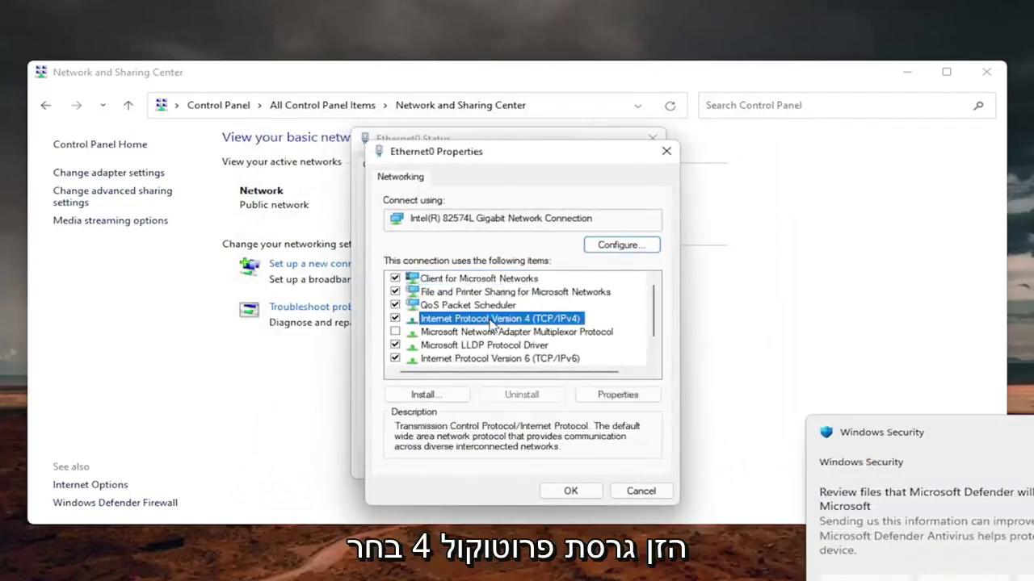
left_click(618, 395)
left_click_drag(563, 219, 535, 144)
left_click(399, 342)
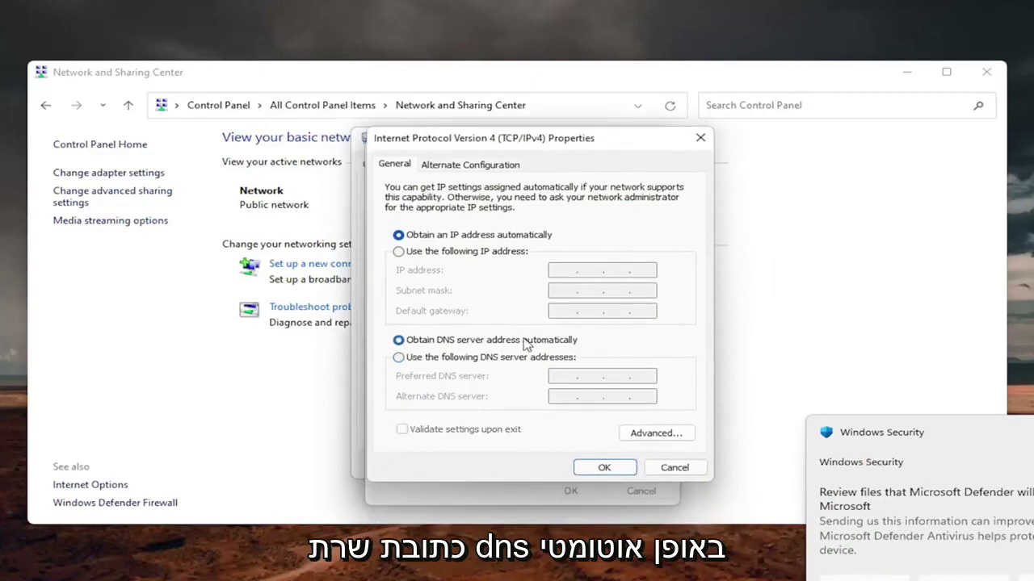